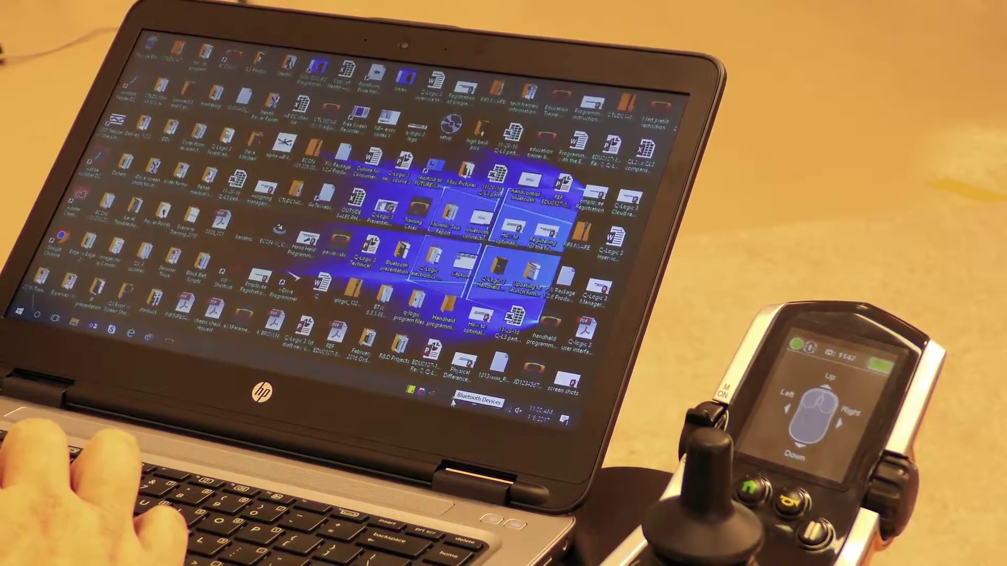
# Step: Open Show Bluetooth Devices from the Bluetooth tray icon's right-click menu
pyautogui.rightClick(453, 402)
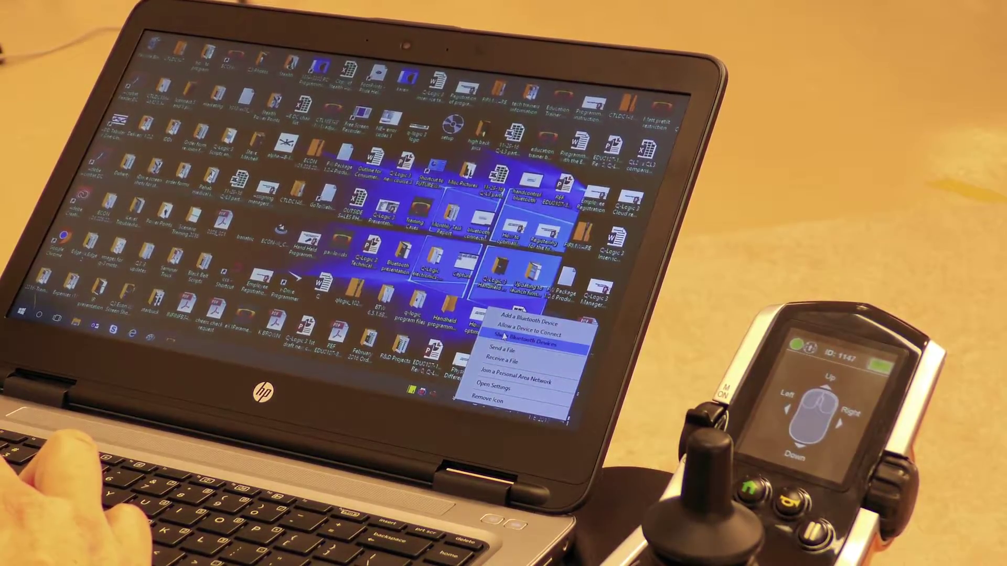
pyautogui.click(504, 338)
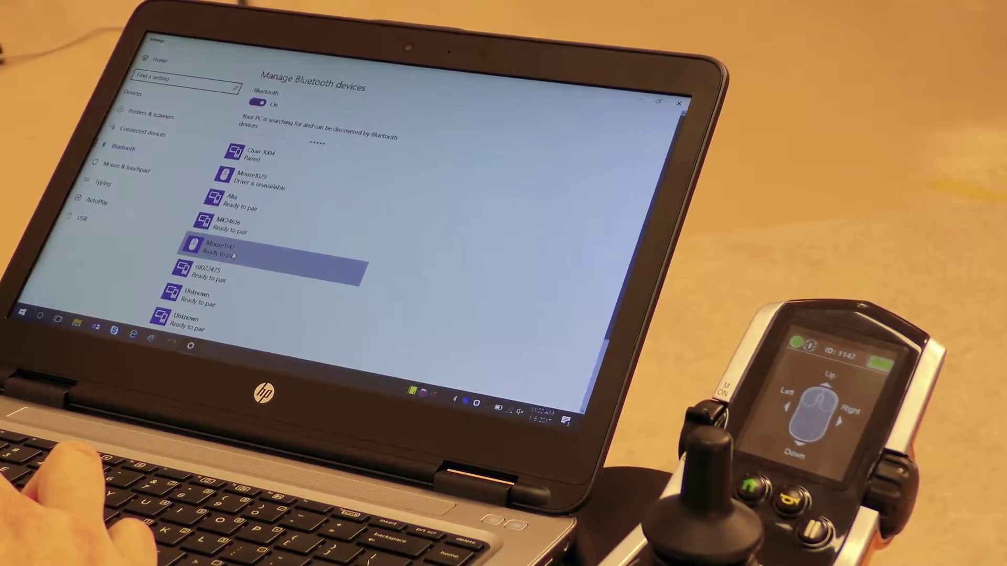
# Step: Pair Mouse1147, confirming that the passcodes match
pyautogui.click(233, 255)
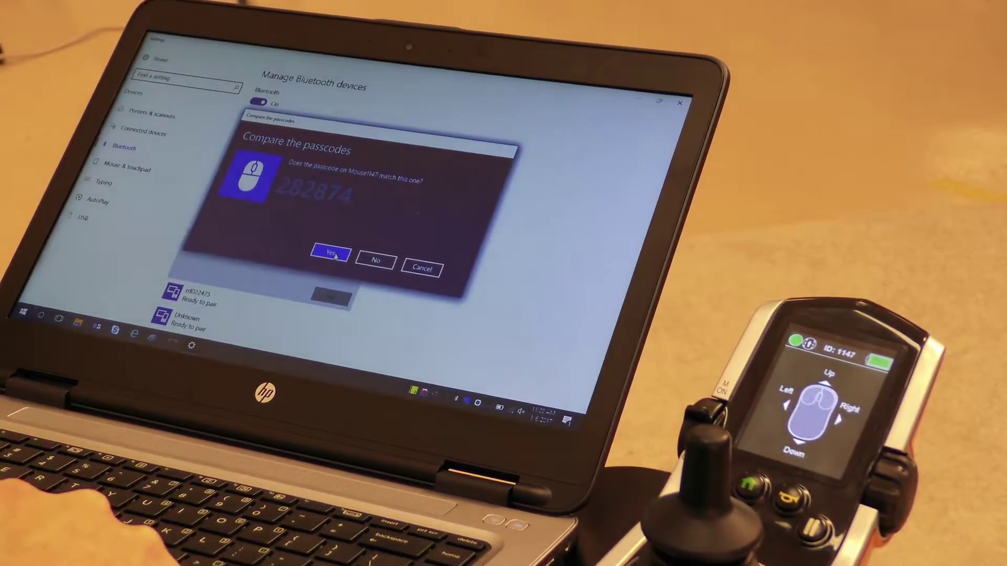
pyautogui.click(332, 255)
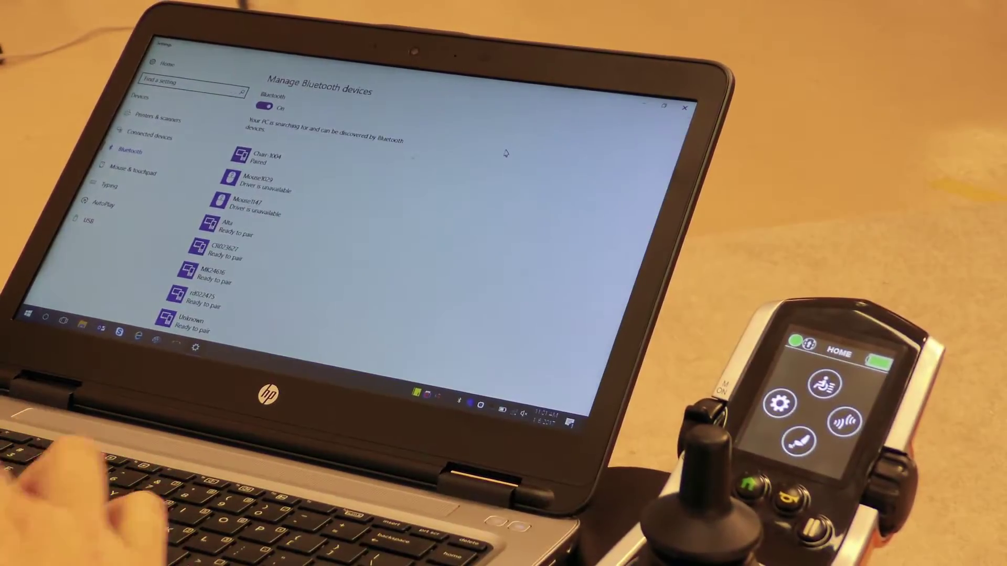
# Step: Close the Bluetooth settings window to return to the desktop
pyautogui.click(685, 105)
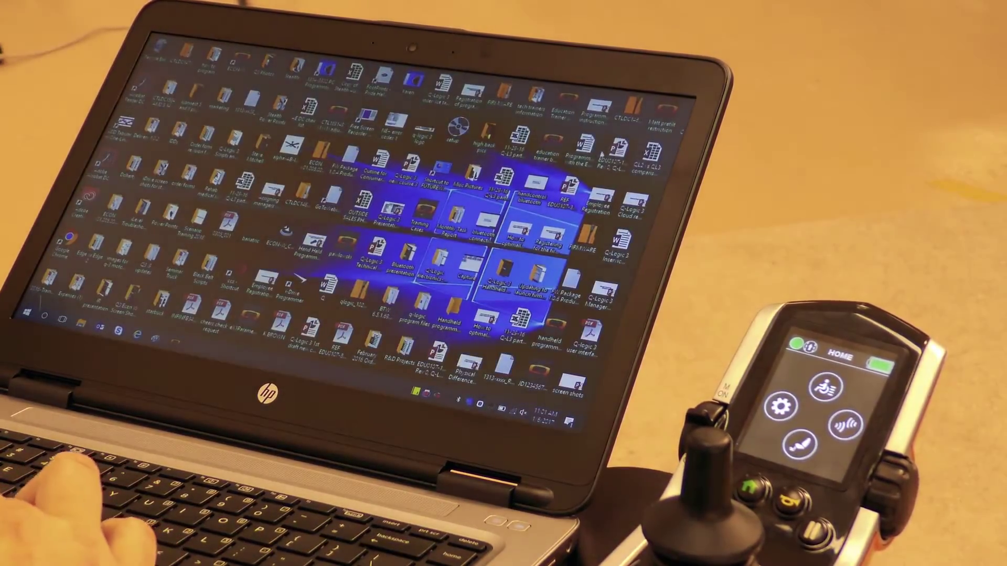